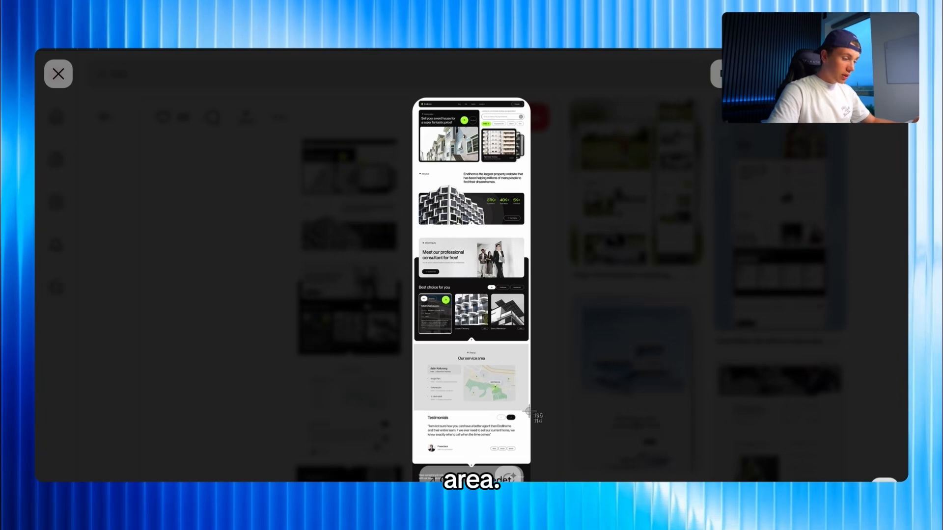
Capture the reference design's "Our service area" section to the clipboard and paste the screenshot into a new Claude chat
left_click_drag(529, 411, 530, 412)
right_click(839, 471)
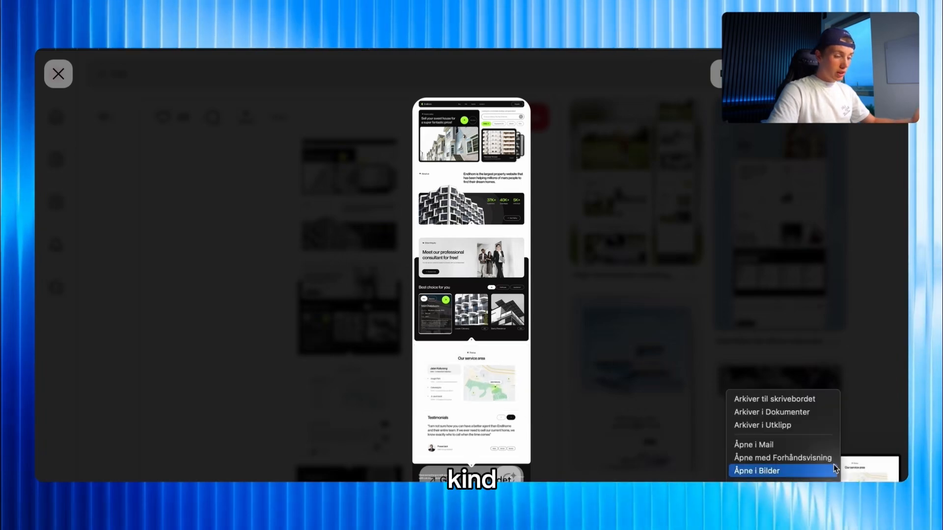
left_click(787, 426)
key("ctrl+Left")
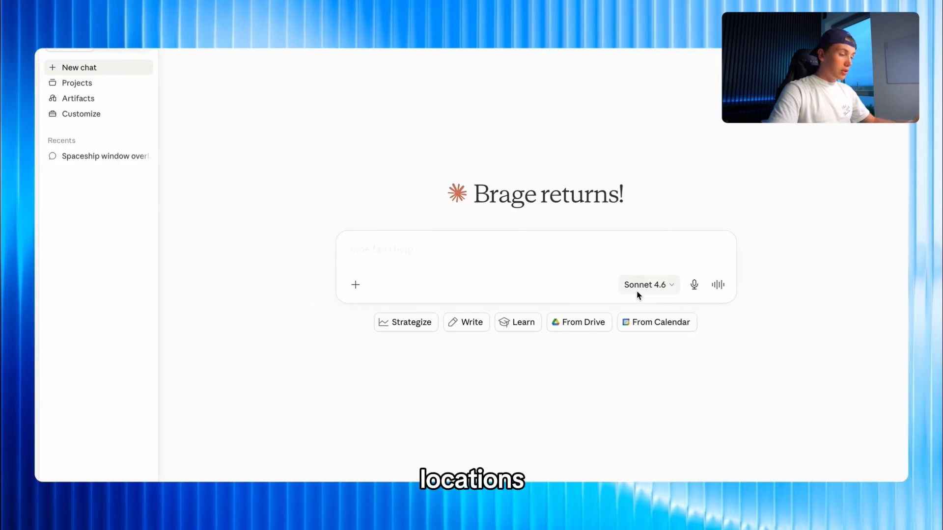
key("super+v")
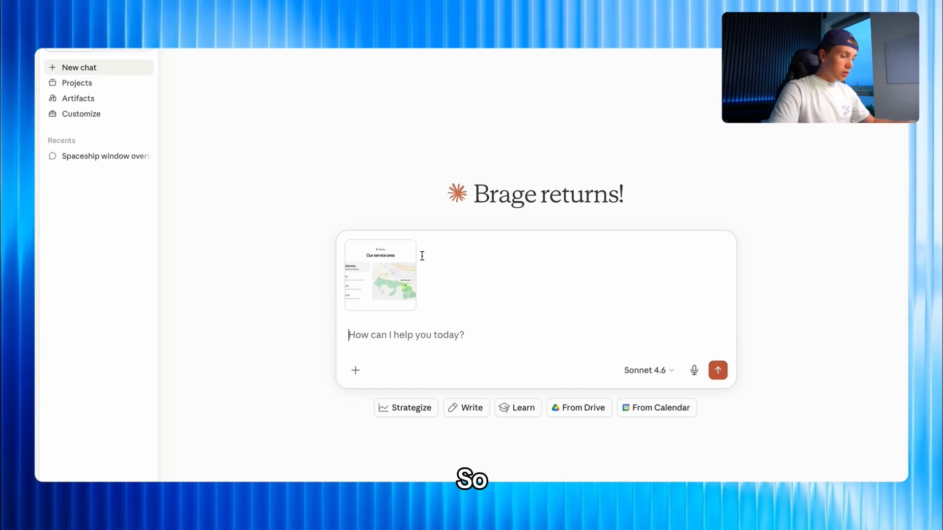
Switch to the Beige Use project in Framer, launch the MCP marketplace plugin and collapse its window
key("ctrl+Right")
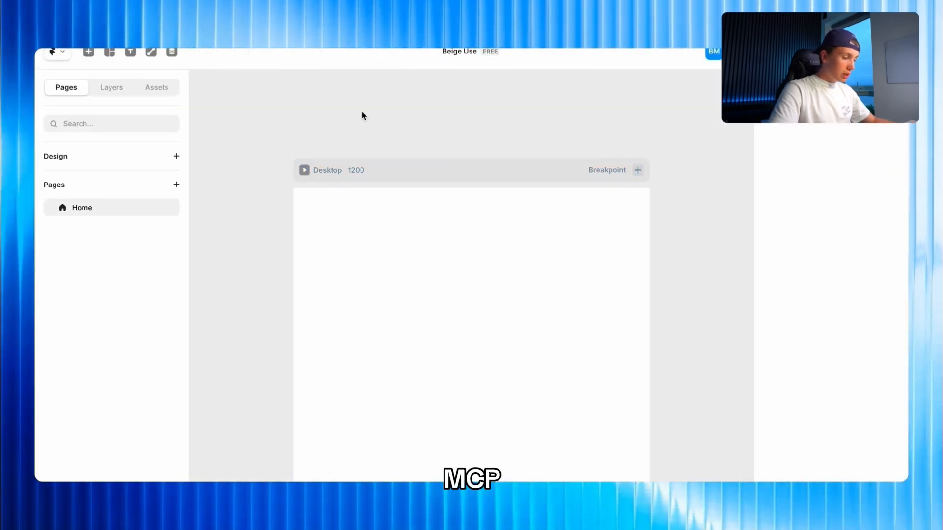
key("super+k")
type("mcp")
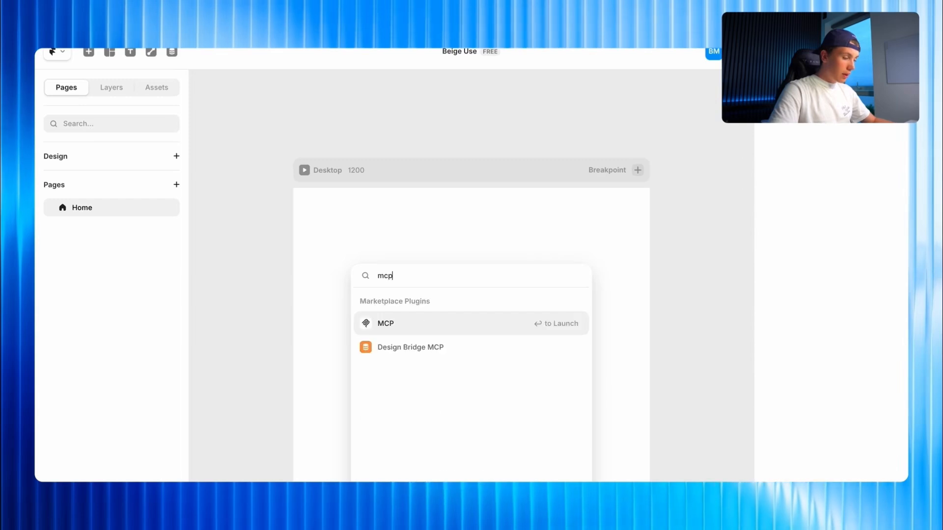
key("Return")
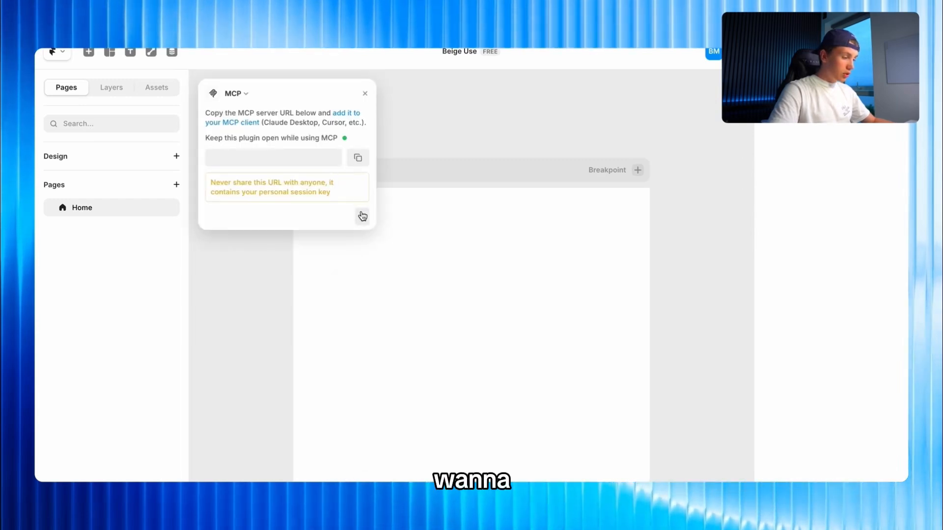
left_click(362, 216)
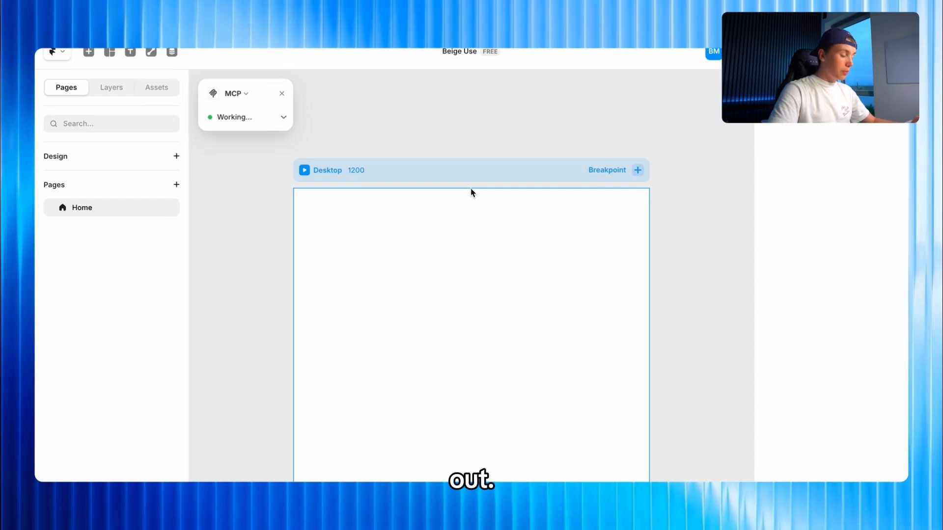
Return to the Claude chat holding the pasted screenshot and launch the Wispr dictation app
key("ctrl+Left")
key("ctrl+Left")
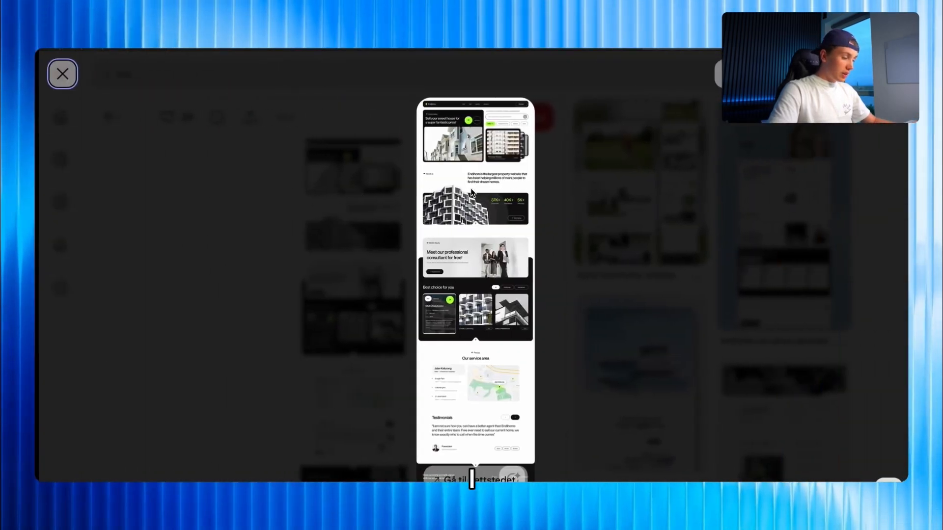
key("ctrl+Left")
mouse_move(373, 306)
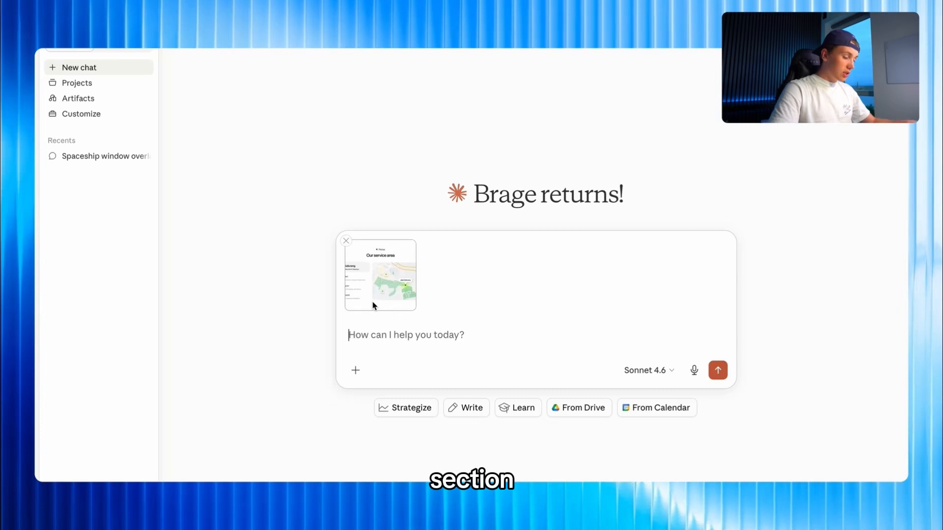
key("ctrl+super+space")
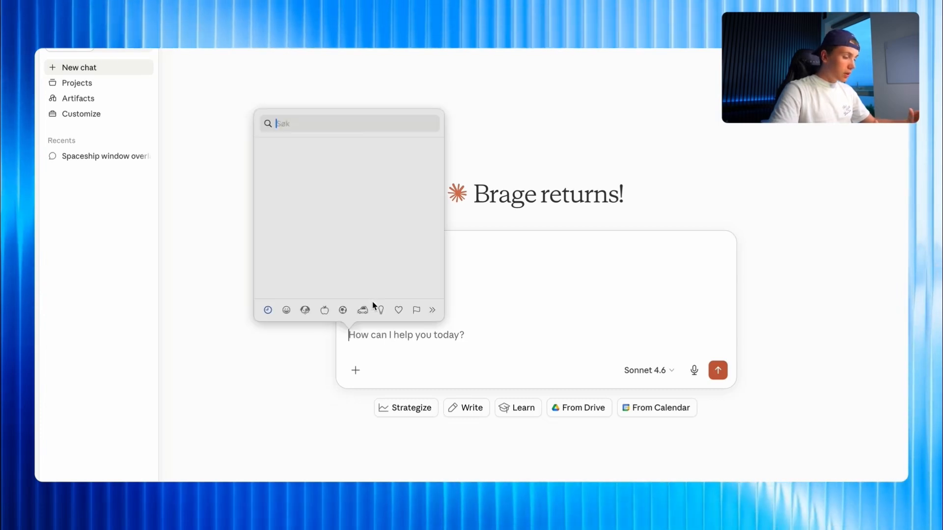
left_click(399, 335)
key("super+space")
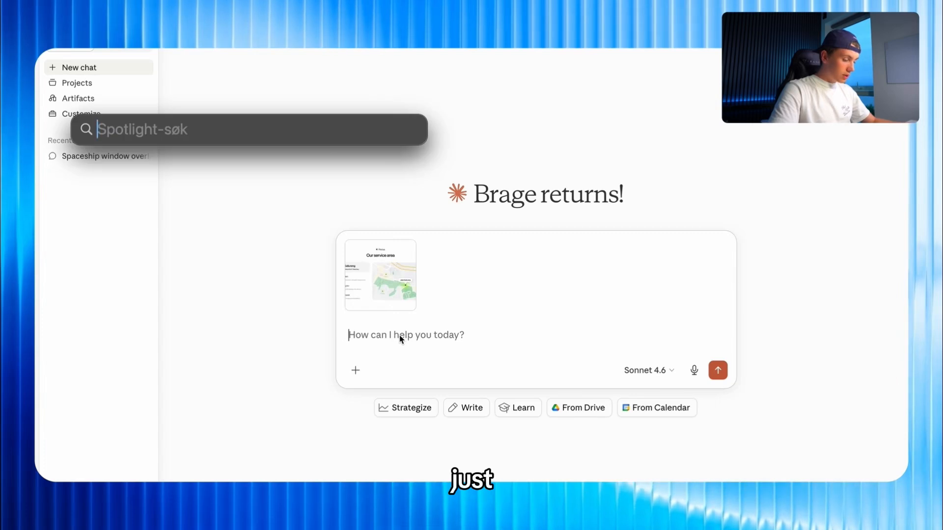
type("wispr")
key("Return")
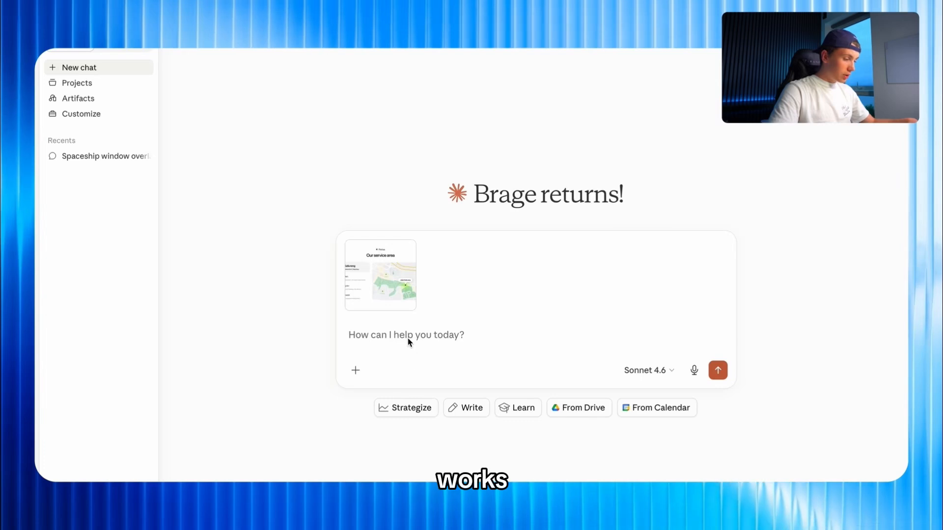
type("Let's see if it works now.")
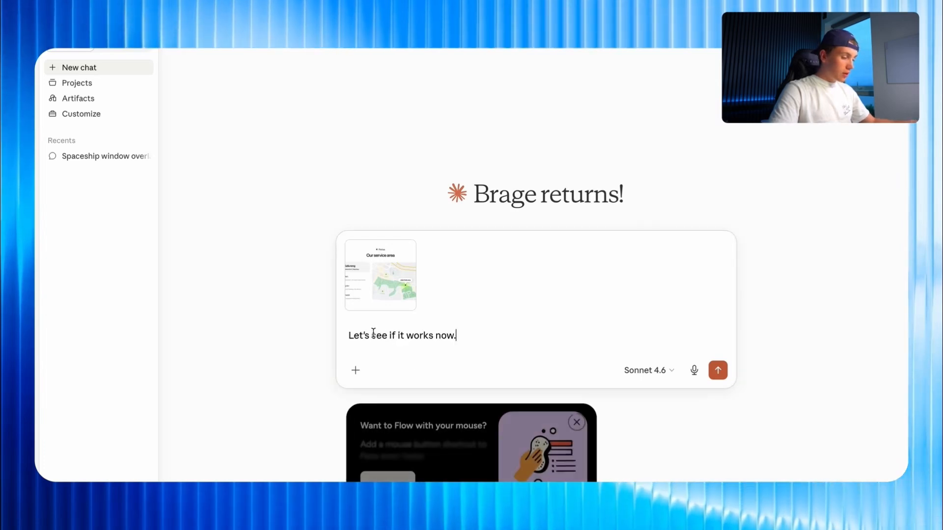
left_click(578, 422)
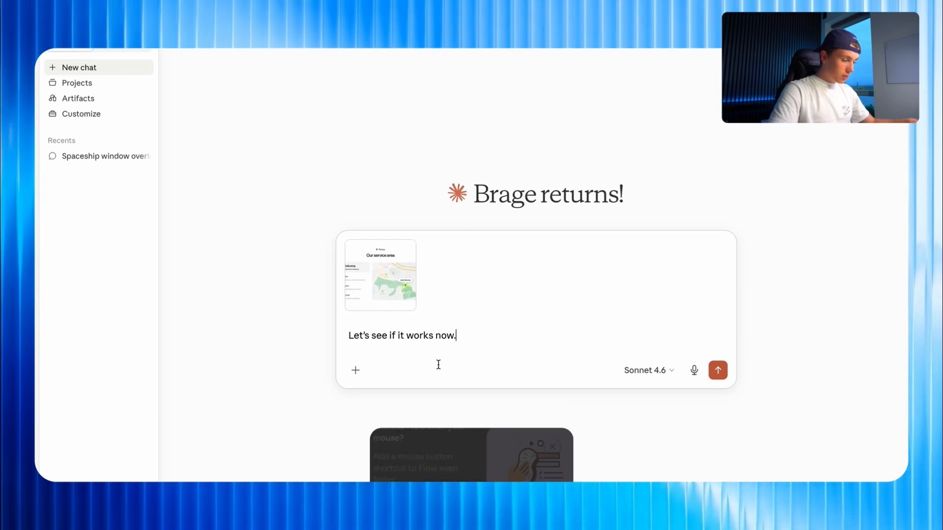
left_click_drag(457, 335, 357, 339)
key("BackSpace")
key("BackSpace")
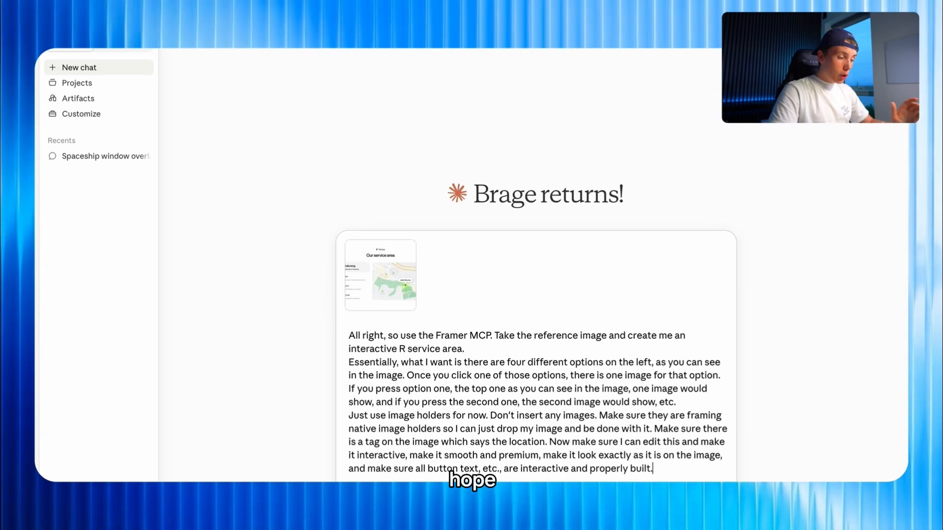
Send a prompt to build an interactive service area from the reference with the Framer MCP: four image-switching options, native image holders and a location tag
key("Return")
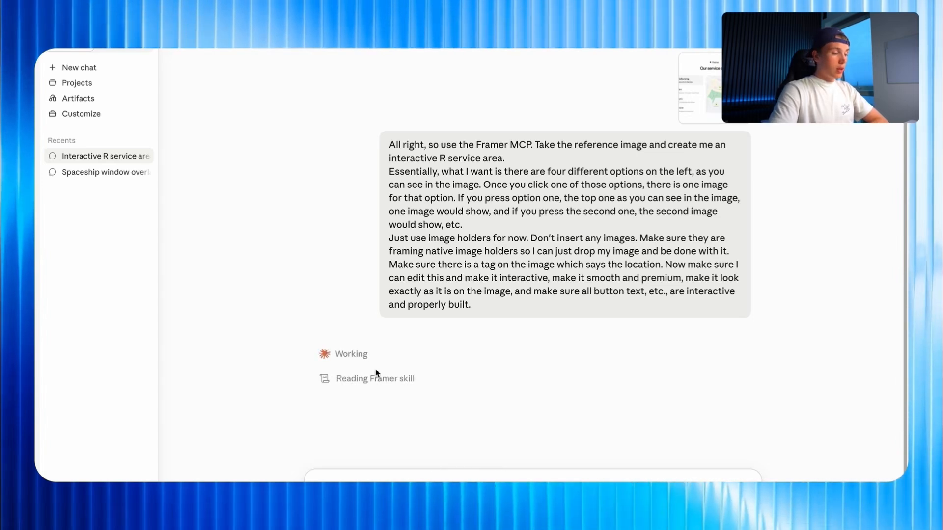
Browse the section library in the Assets_Modern Framer project, from the navigation and hero blocks through services, testimonials and FAQ to the footer
mouse_move(448, 320)
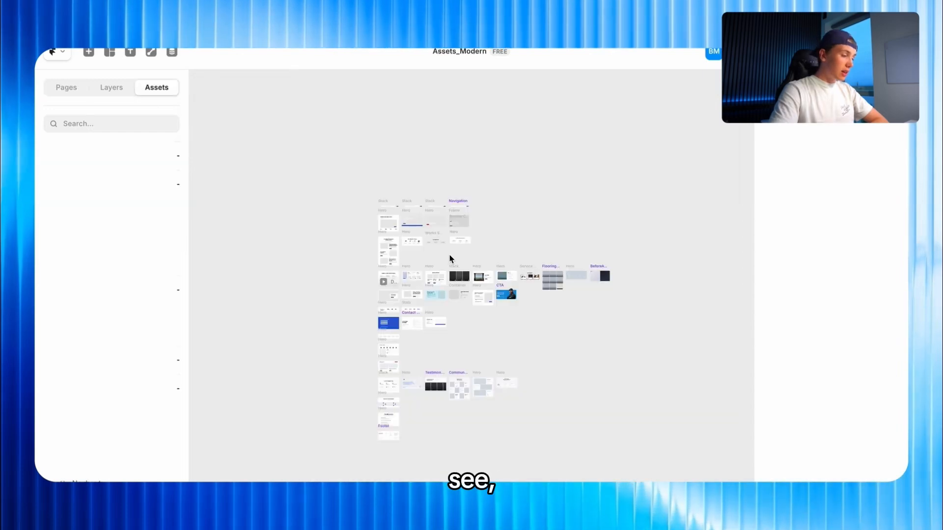
scroll(417, 250, "up", 2)
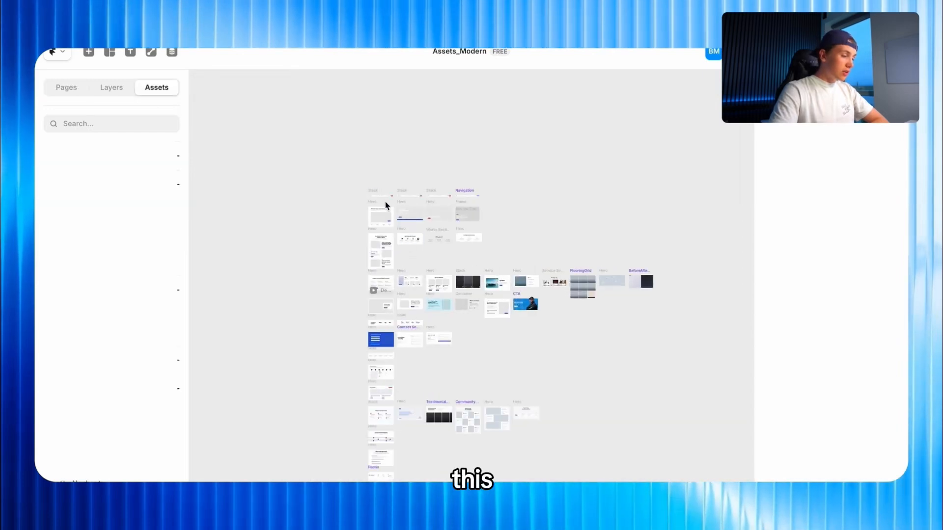
scroll(372, 204, "up", 5)
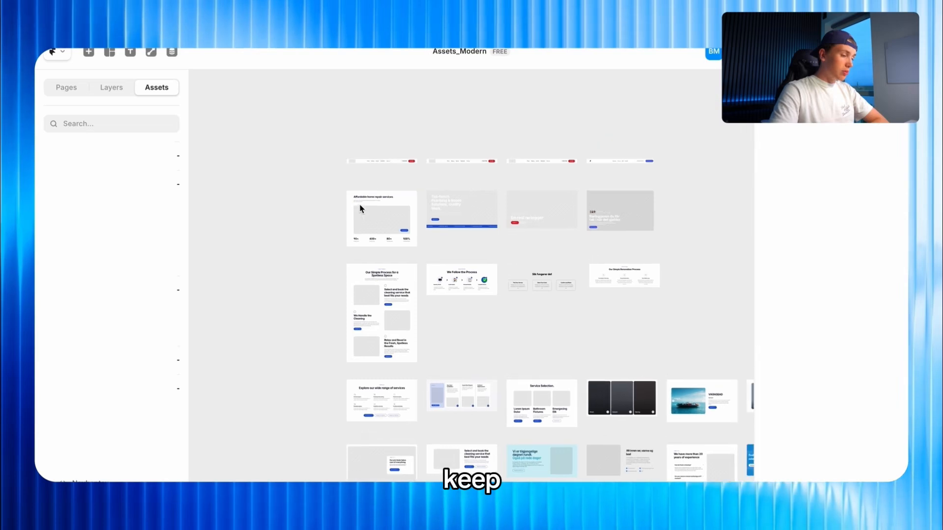
scroll(359, 205, "up", 5)
scroll(359, 205, "down", 7)
scroll(359, 205, "down", 5)
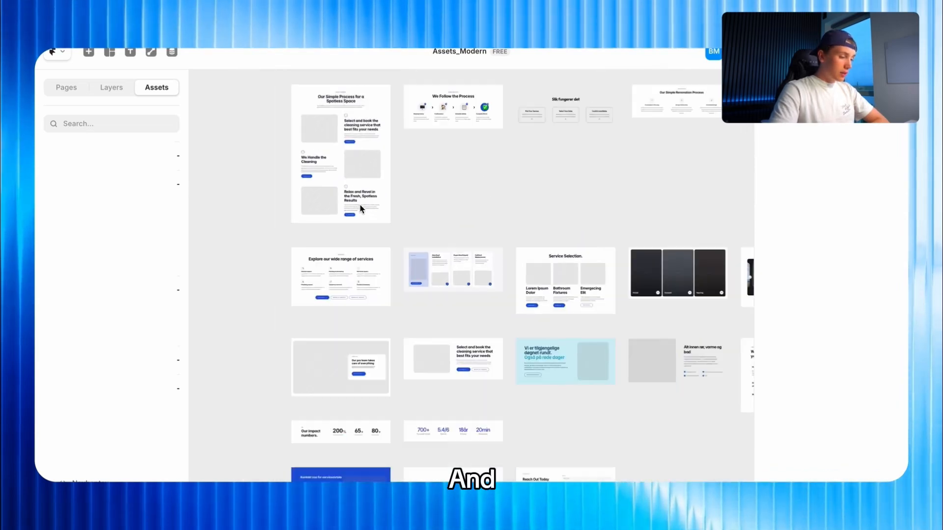
scroll(359, 205, "down", 2)
scroll(360, 206, "up", 3)
scroll(359, 205, "right", 10)
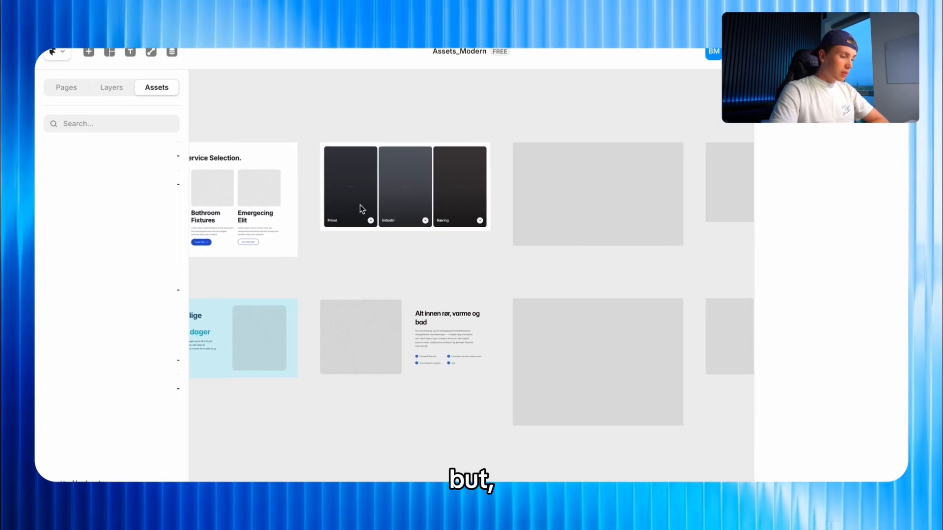
scroll(361, 206, "right", 15)
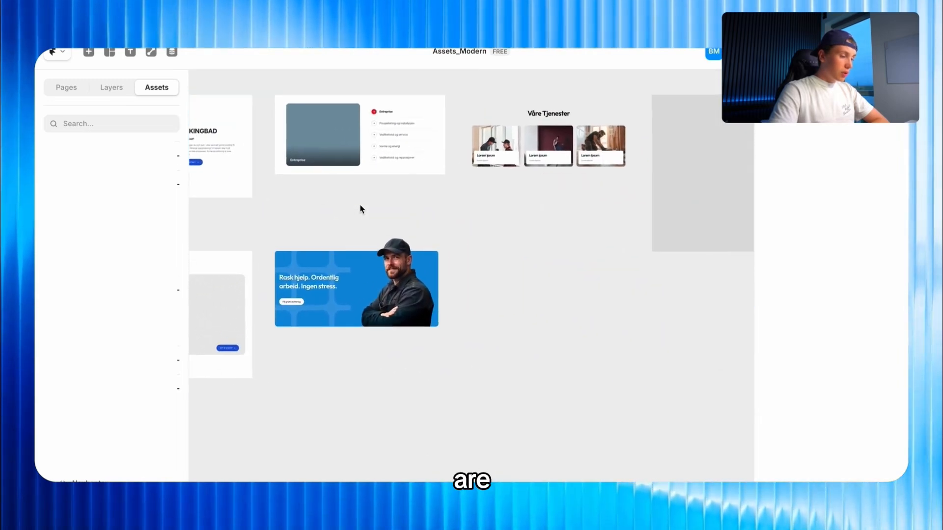
scroll(361, 206, "right", 10)
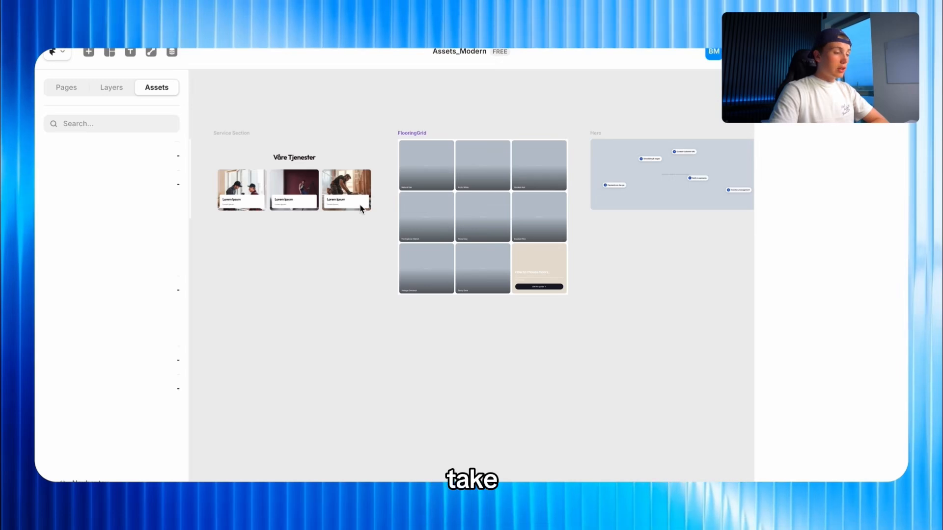
scroll(393, 205, "right", 15)
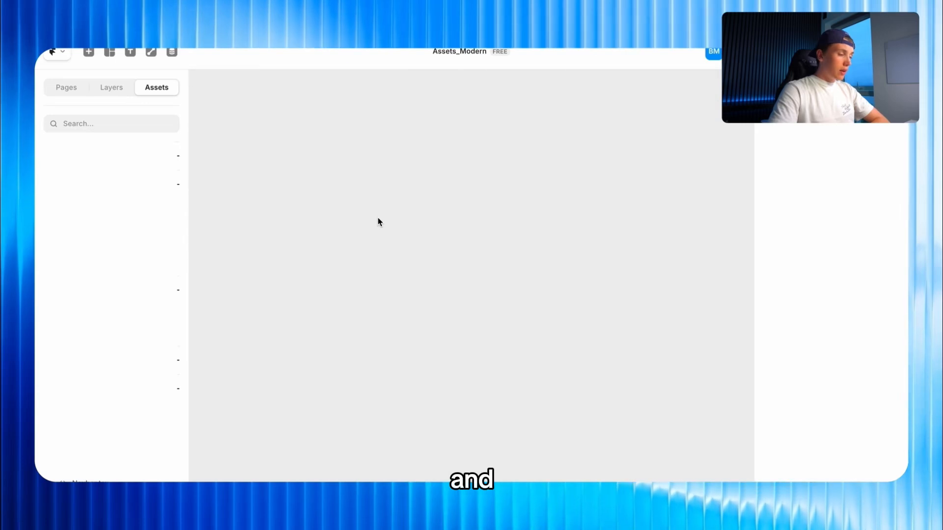
scroll(378, 222, "left", 4)
scroll(378, 222, "down", 3)
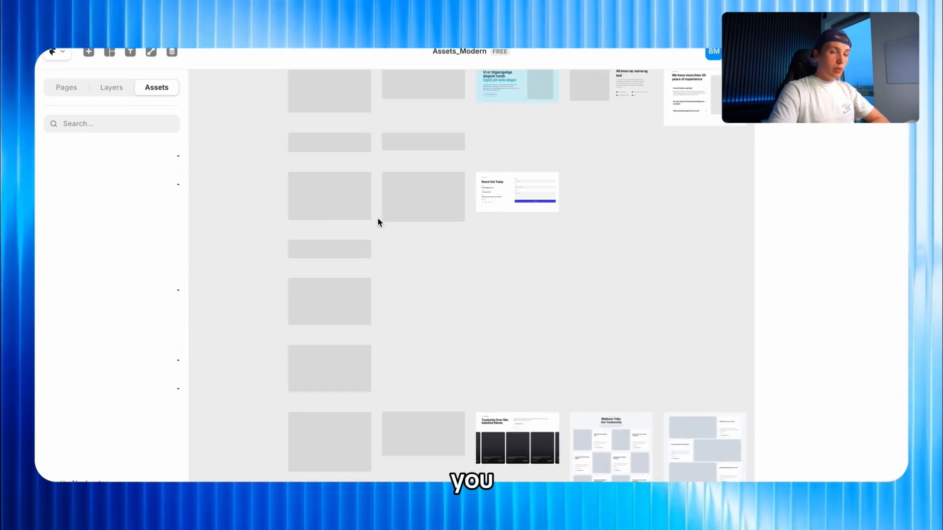
scroll(378, 222, "down", 1)
scroll(378, 223, "down", 1)
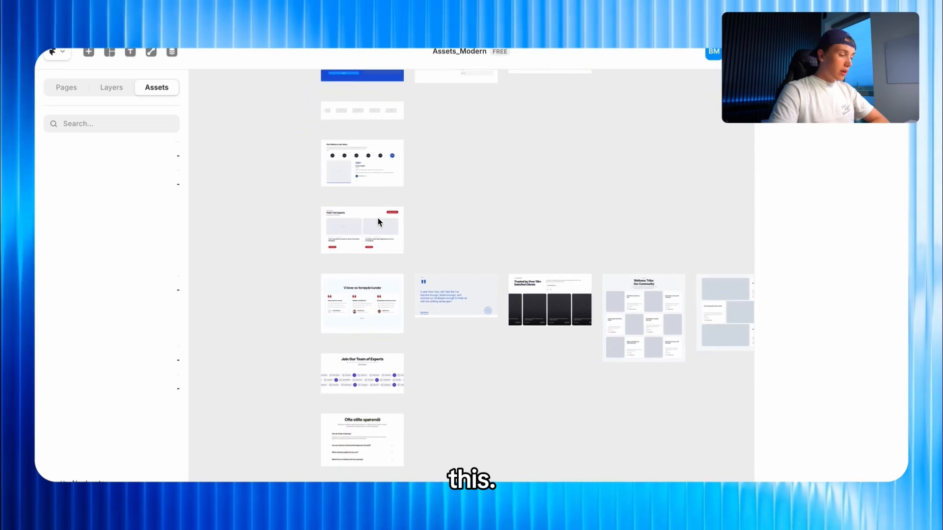
scroll(378, 223, "up", 3)
scroll(378, 222, "down", 2)
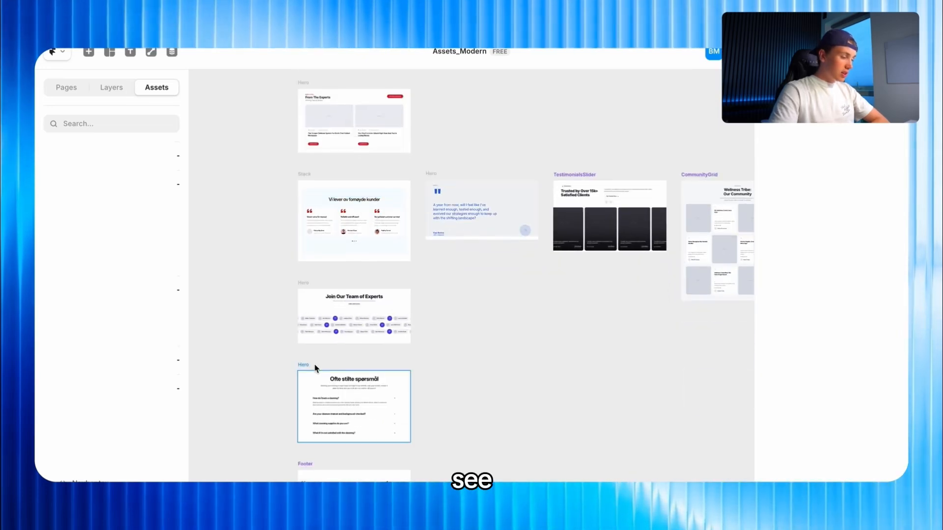
scroll(294, 331, "up", 3)
scroll(343, 330, "down", 2)
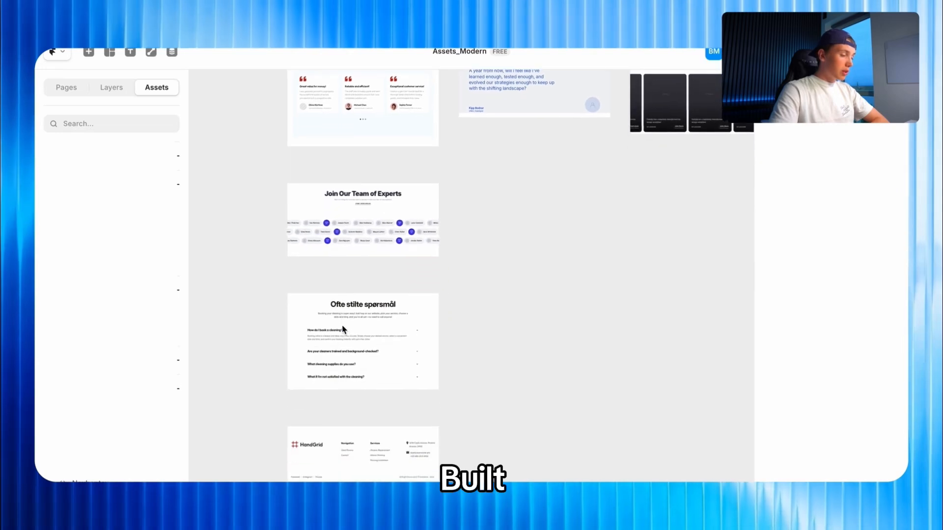
scroll(355, 183, "up", 3)
scroll(341, 271, "down", 5)
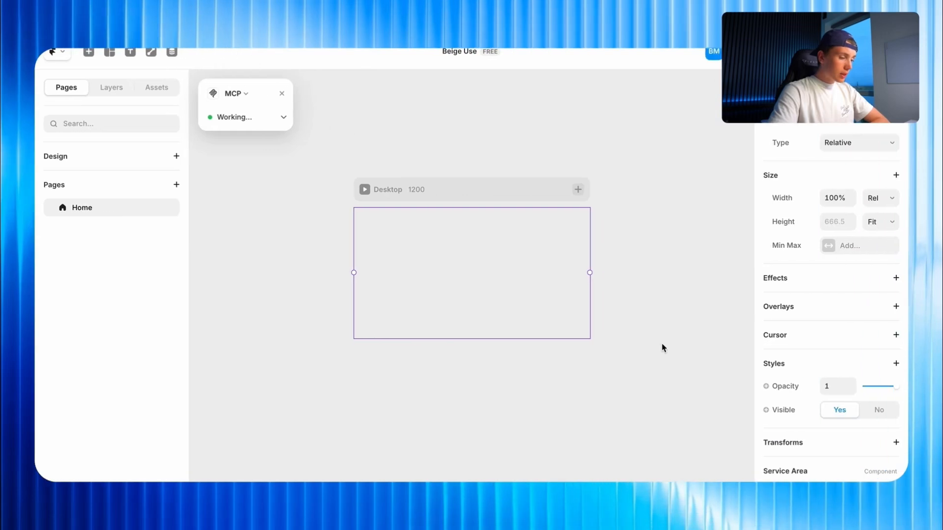
Deselect the service area component in the Beige Use project and inspect the Home page's canvas and layers for it
left_click(672, 351)
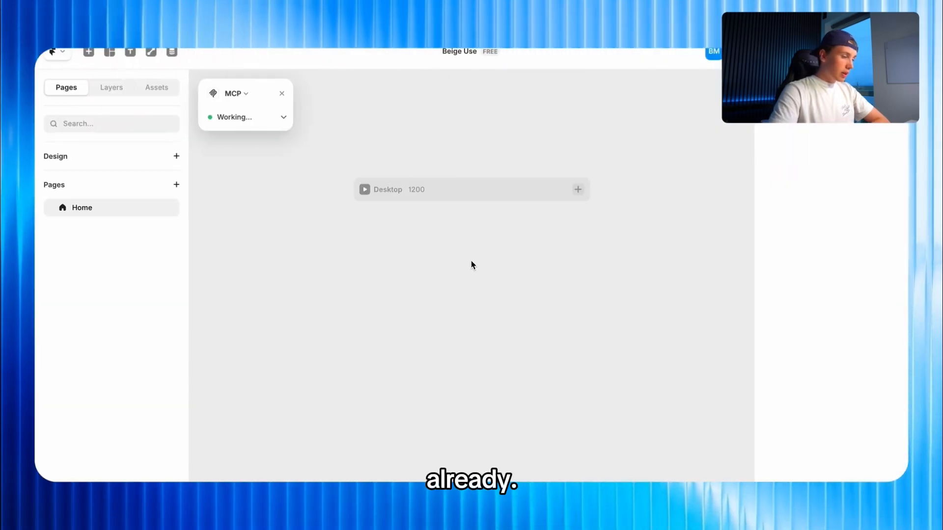
scroll(624, 227, "down", 5)
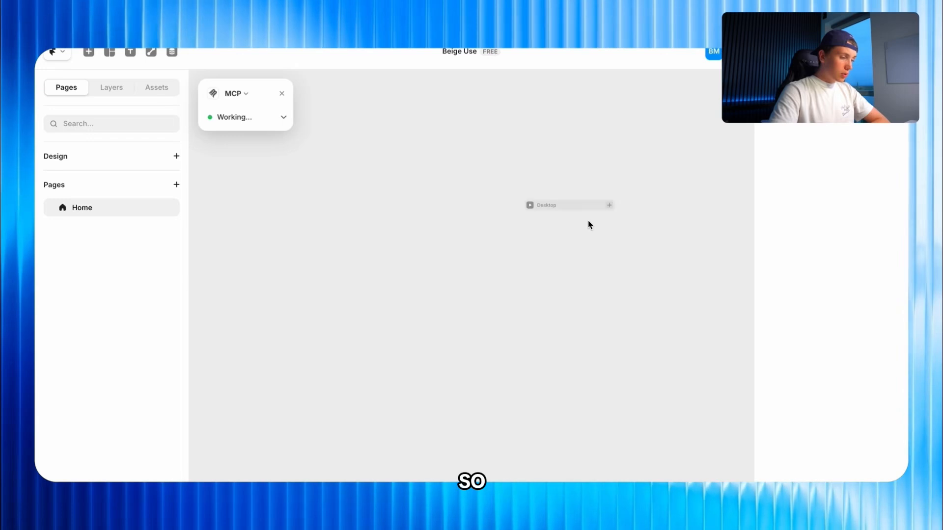
scroll(608, 231, "down", 2)
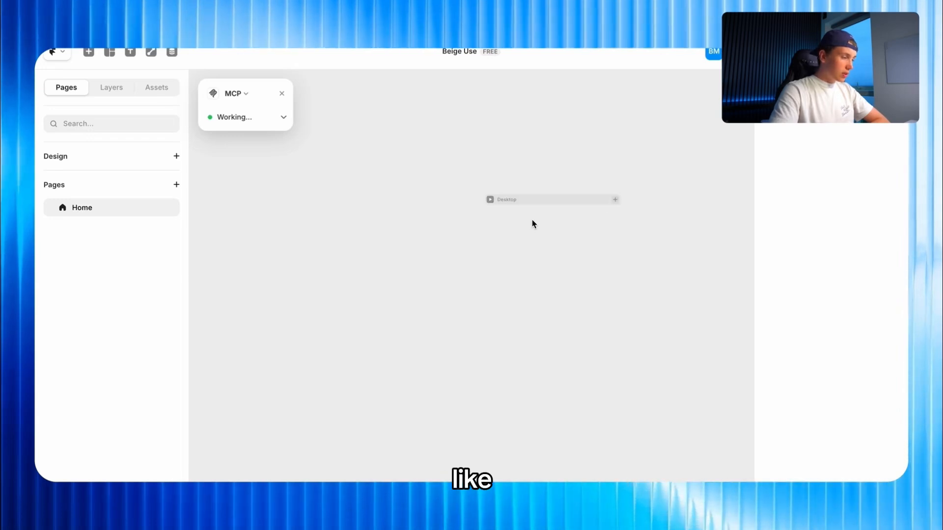
left_click(110, 88)
left_click(103, 183)
Return to the Claude chat and send a follow-up that nothing is showing and the section must actually be on the blank project in the Framer MCP
key("ctrl+Left")
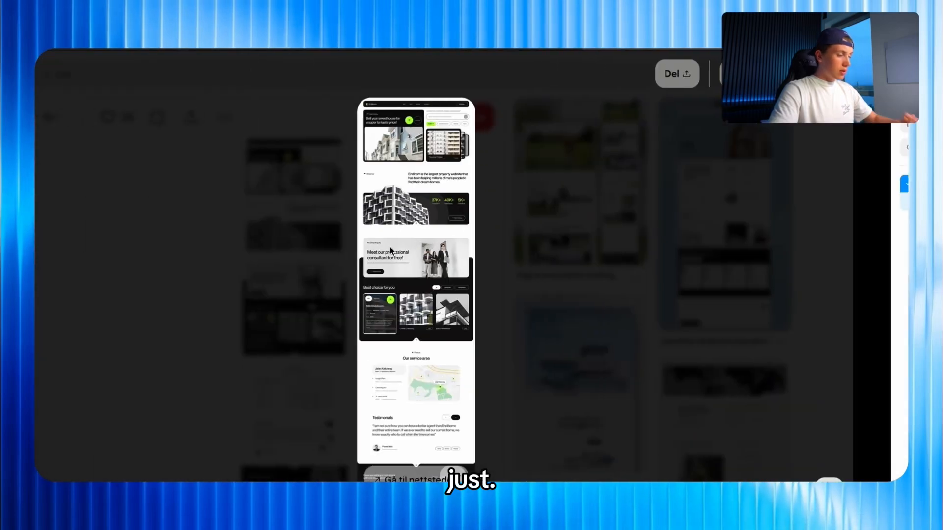
key("ctrl+Left")
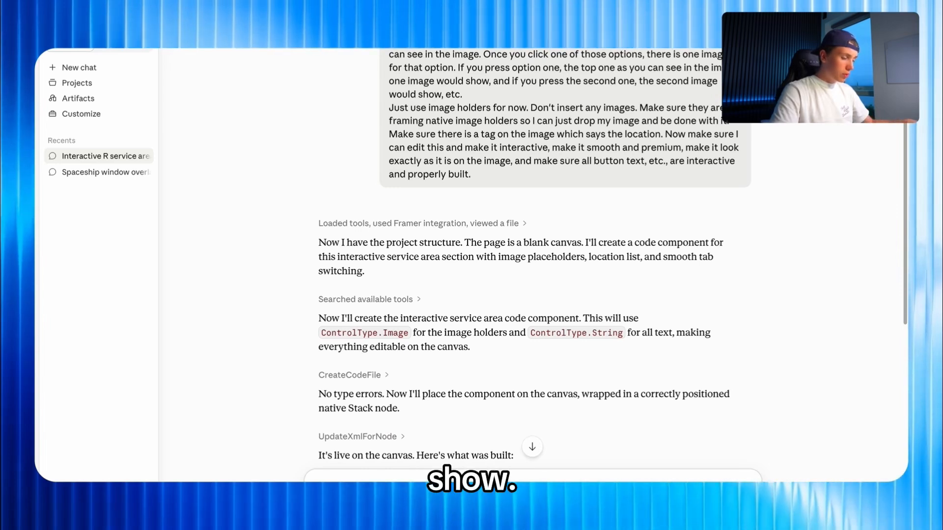
key("super+v")
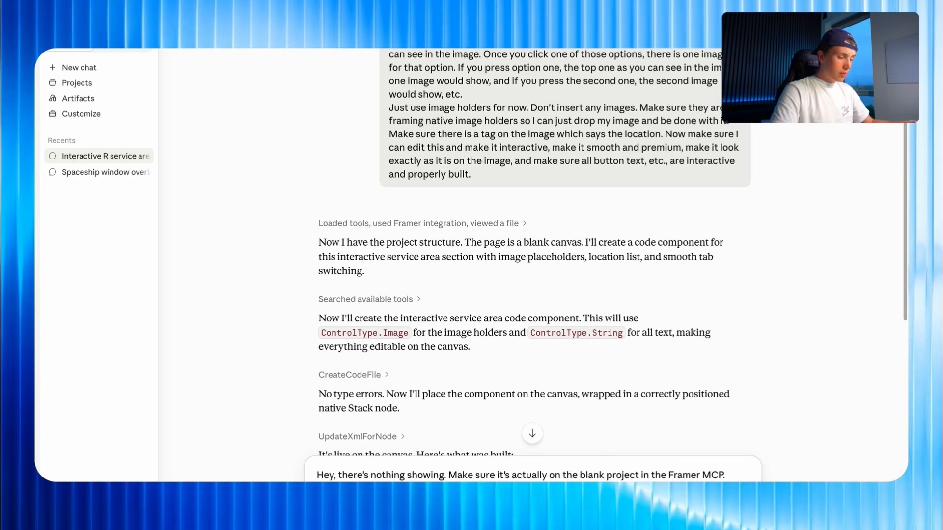
key("Return")
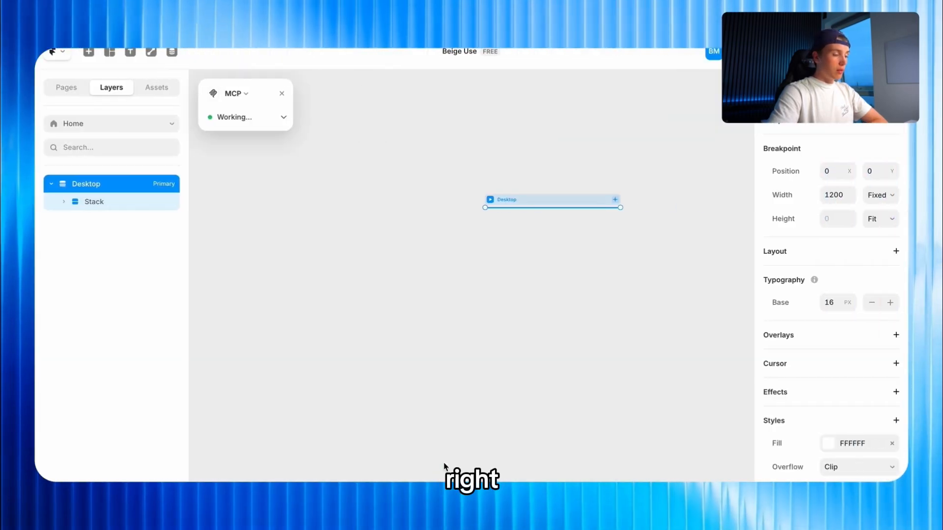
Return to the Beige Use project, expand the Stack layer under Desktop and inspect the Service Area component up close on the canvas
left_click(468, 246)
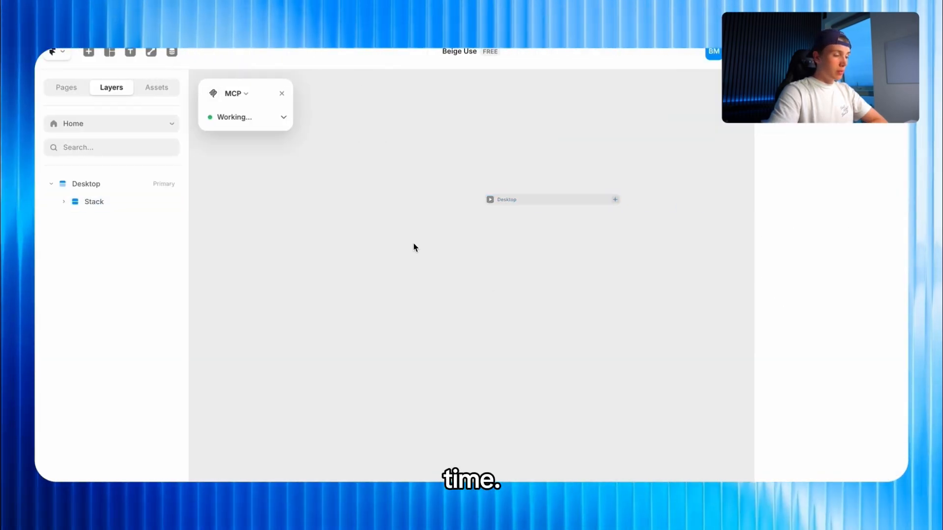
left_click(97, 202)
left_click(646, 213)
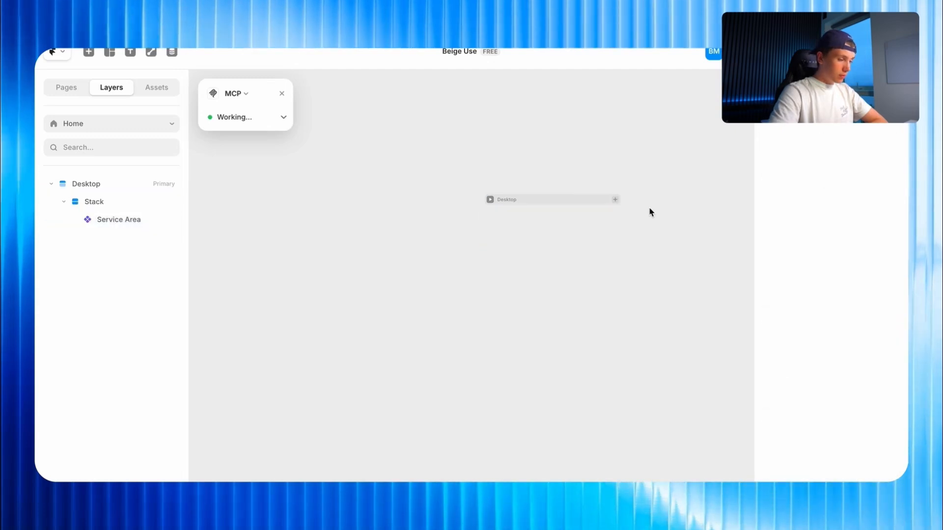
scroll(633, 187, "up", 5)
scroll(587, 219, "down", 2)
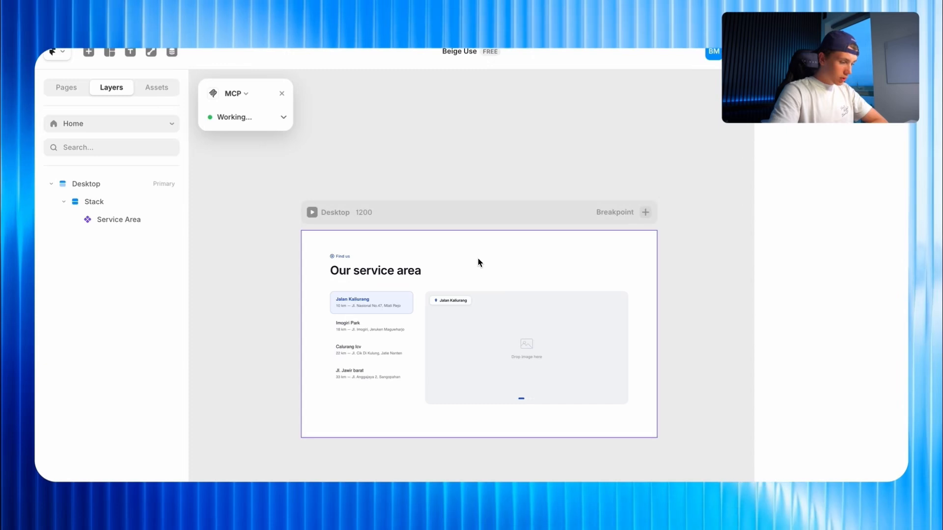
scroll(477, 263, "up", 5)
scroll(477, 263, "down", 3)
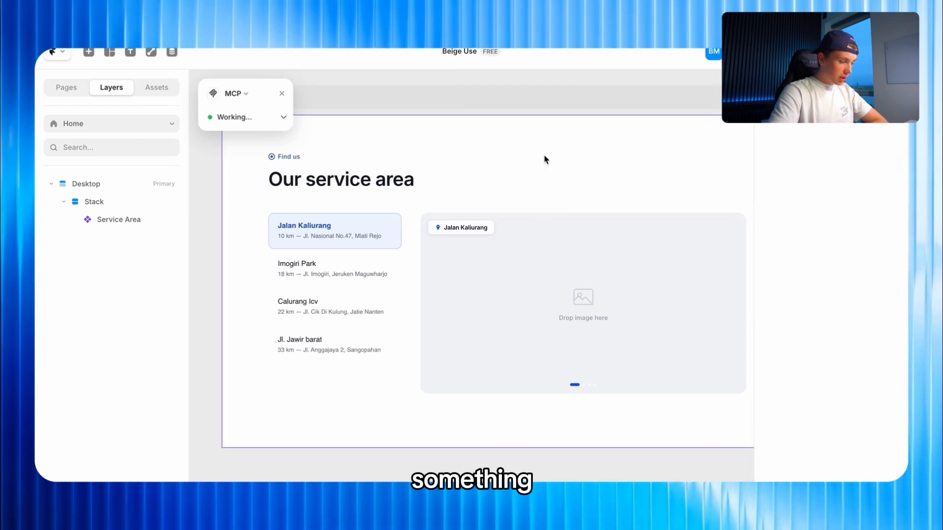
Preview the service area section, test switching between all four location options with their image holders and tags, and return to the canvas
left_click(543, 154)
key("ctrl+p")
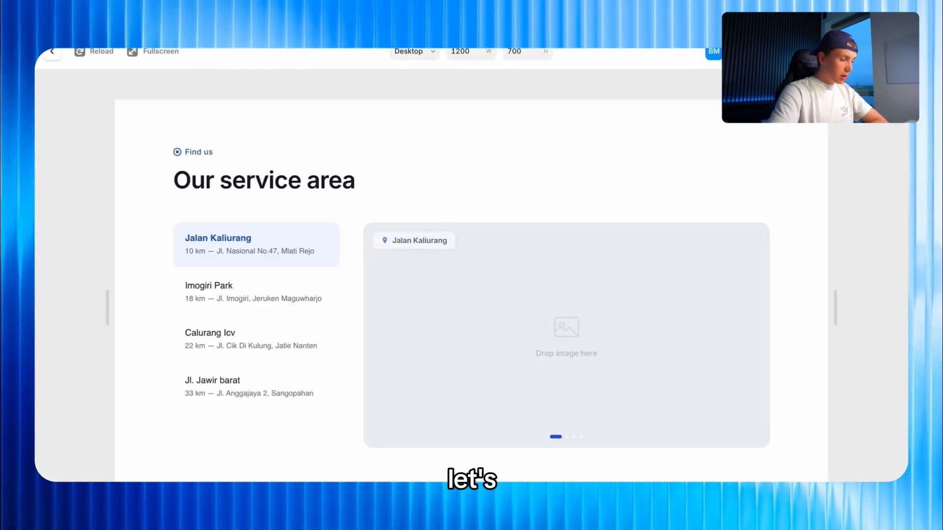
left_click(260, 297)
left_click(256, 338)
left_click(257, 380)
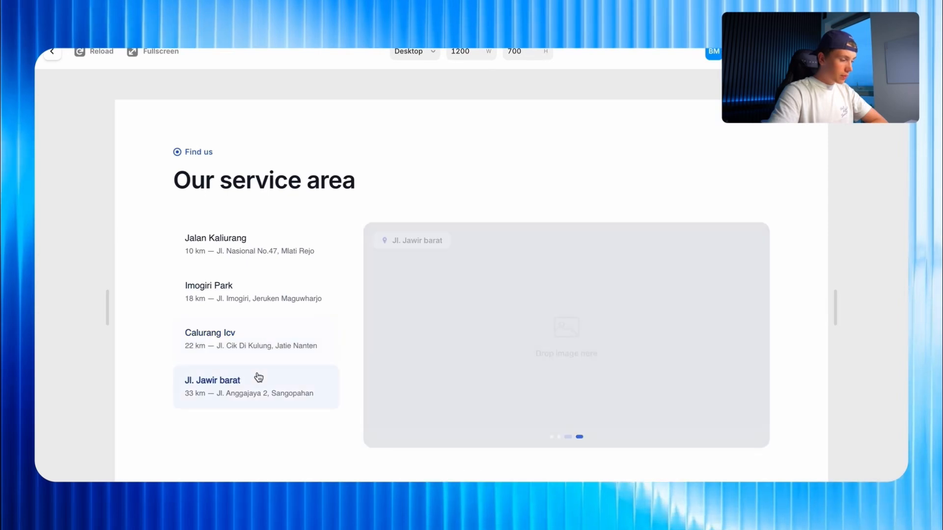
left_click(287, 247)
left_click(266, 299)
left_click(258, 327)
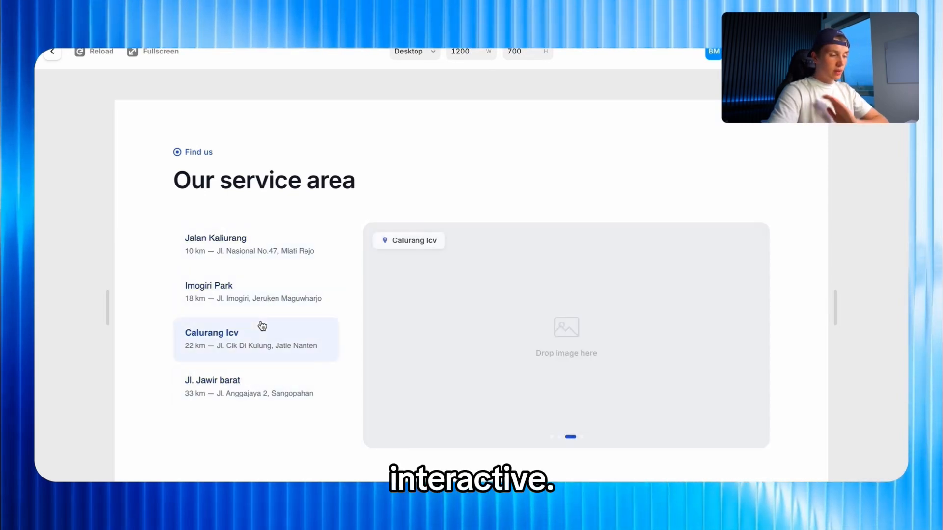
left_click(250, 386)
left_click(256, 347)
left_click(253, 301)
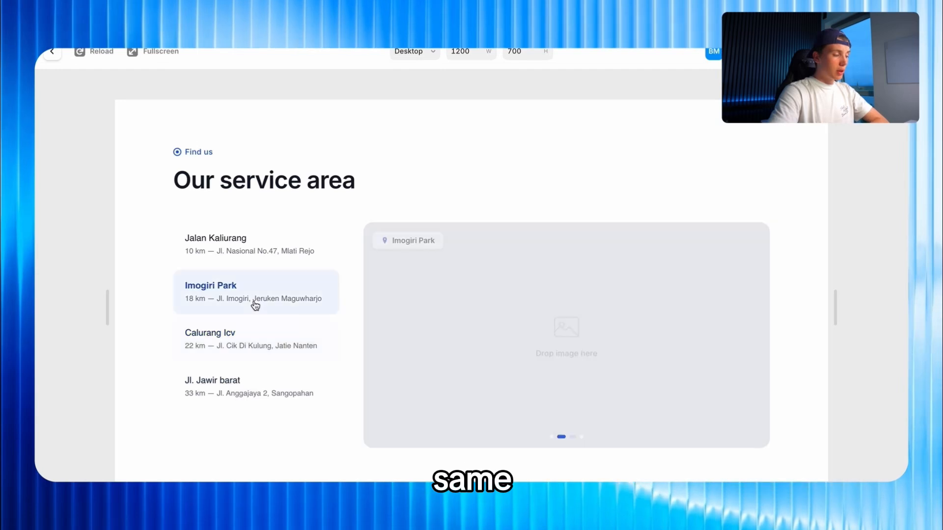
left_click(248, 241)
left_click(259, 301)
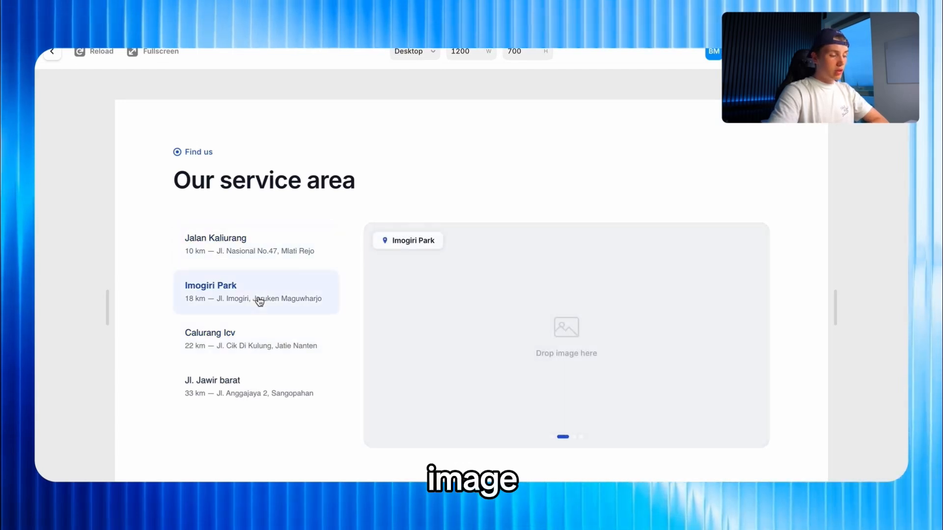
left_click(246, 332)
left_click(248, 373)
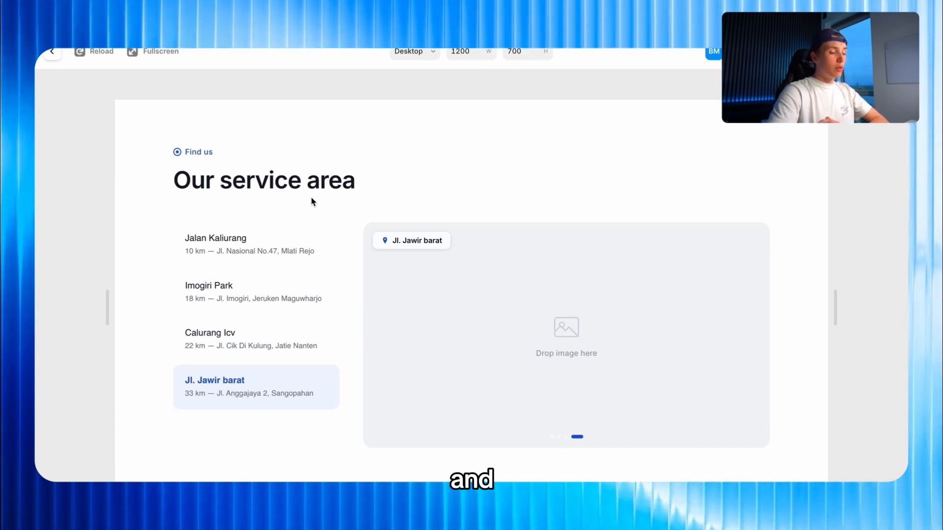
left_click(242, 244)
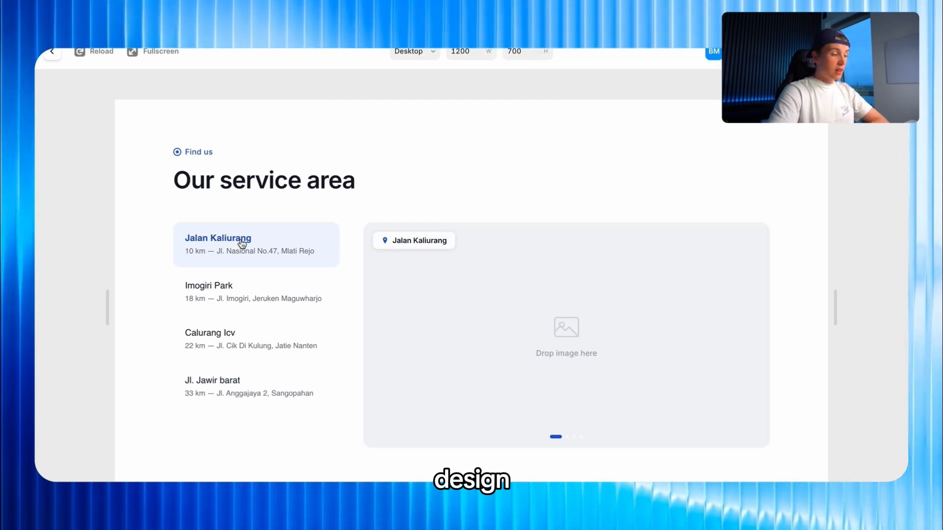
left_click(218, 293)
left_click(226, 344)
left_click(219, 373)
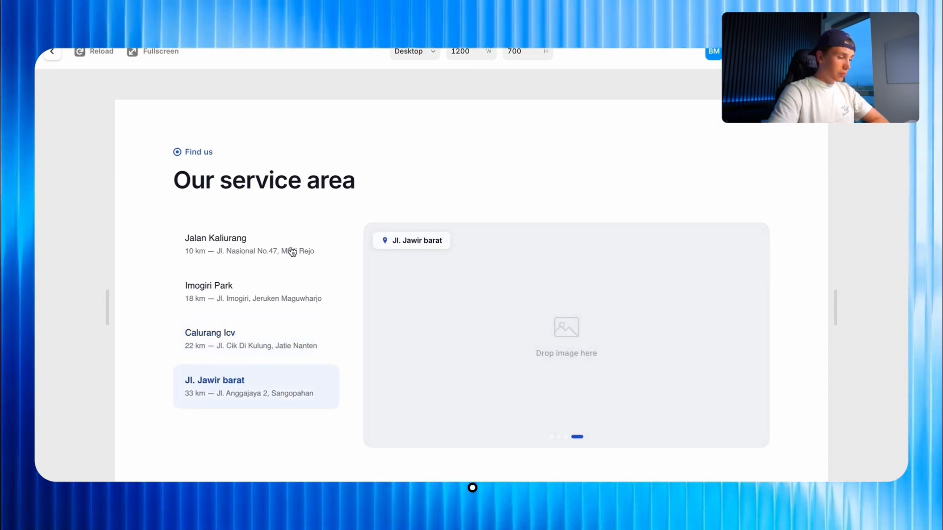
left_click(54, 54)
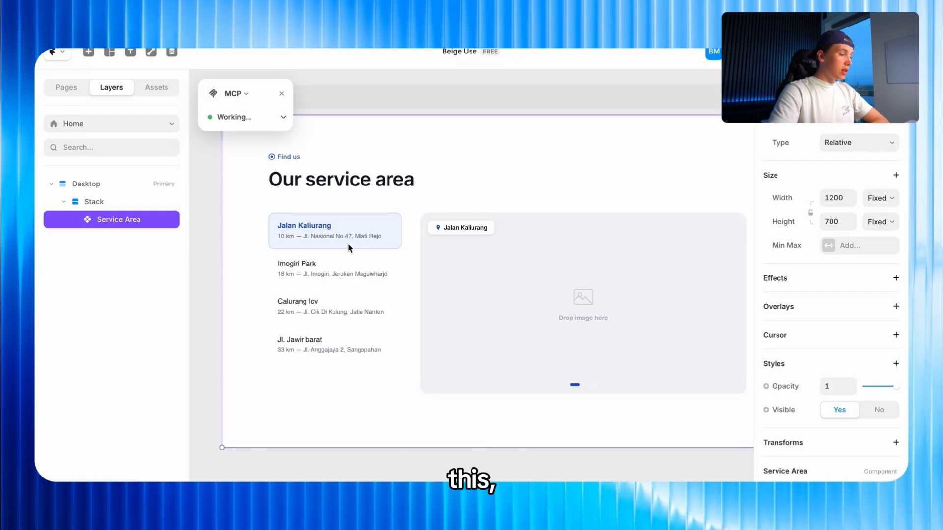
scroll(422, 338, "down", 3)
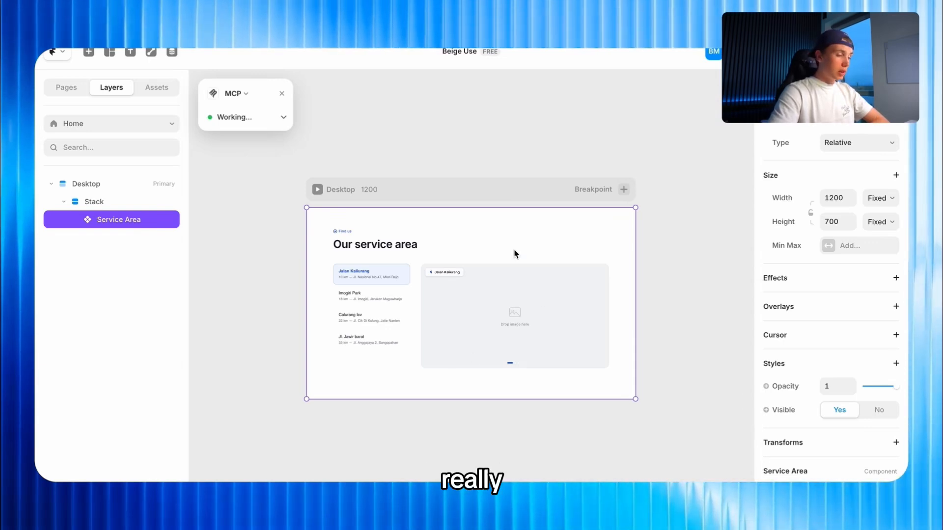
left_click(434, 120)
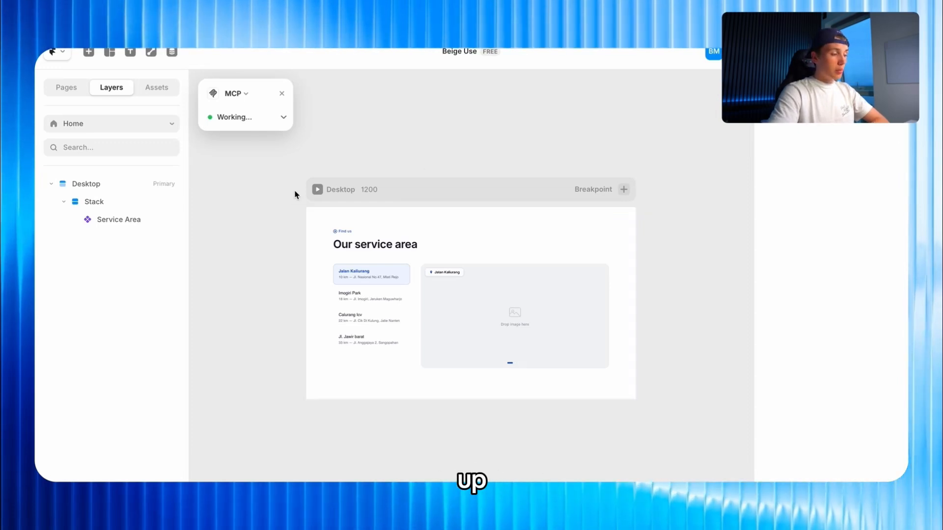
left_click_drag(278, 204, 673, 417)
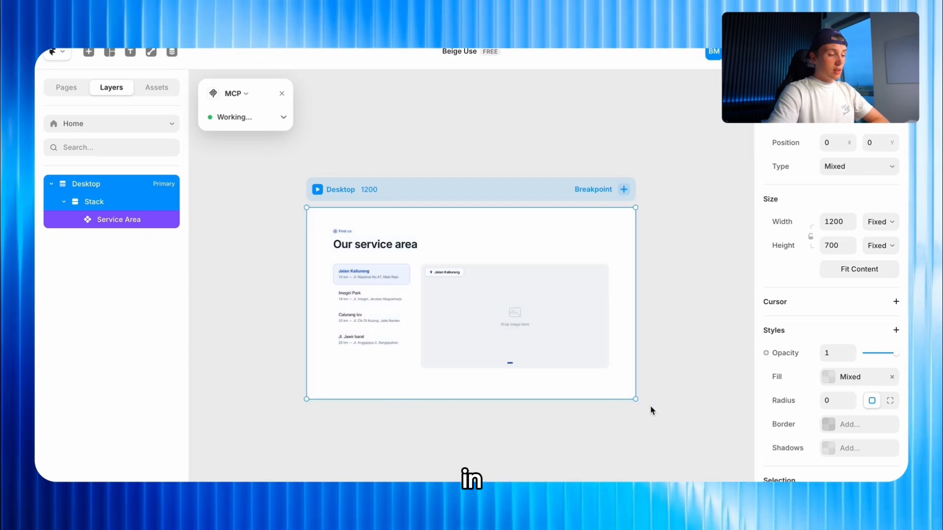
left_click(666, 260)
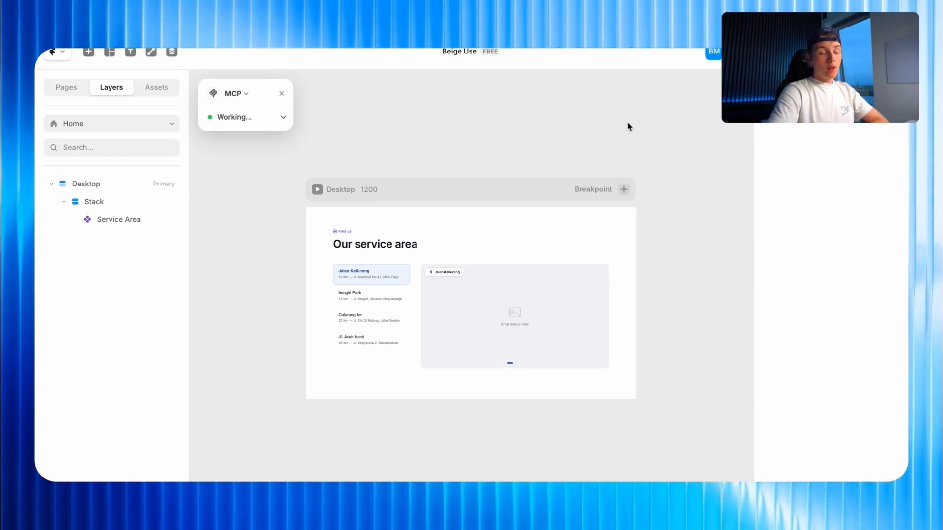
scroll(638, 132, "down", 1)
left_click(428, 285)
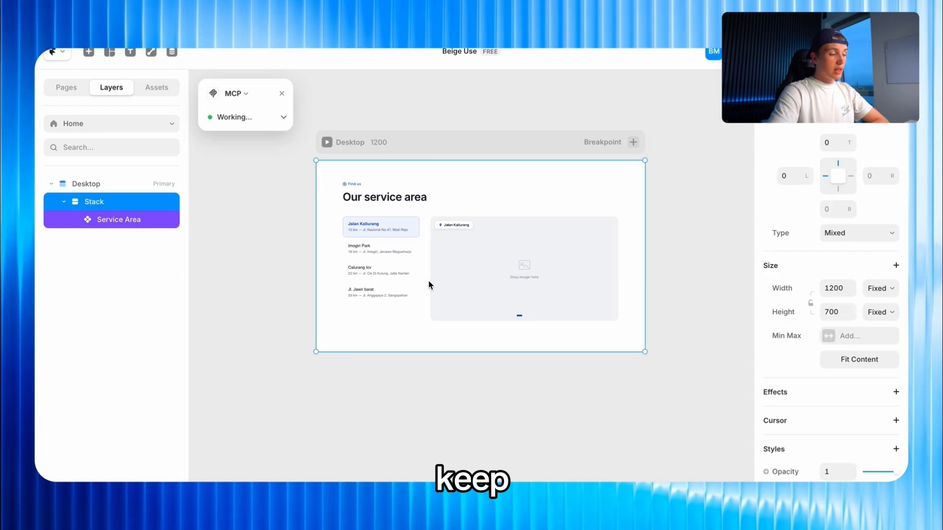
left_click(294, 394)
left_click_drag(294, 393, 201, 478)
left_click(655, 212)
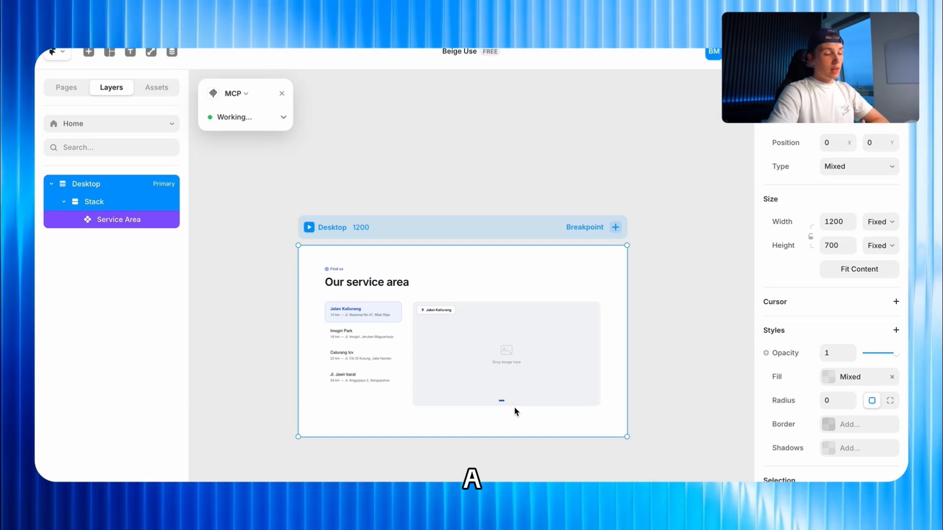
left_click(679, 222)
left_click_drag(678, 222, 272, 378)
left_click(280, 210)
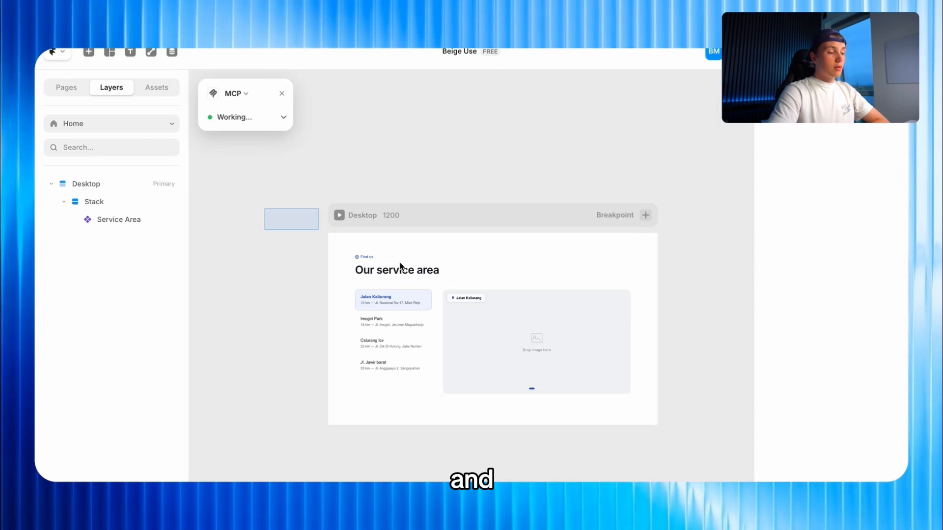
left_click_drag(400, 266, 647, 422)
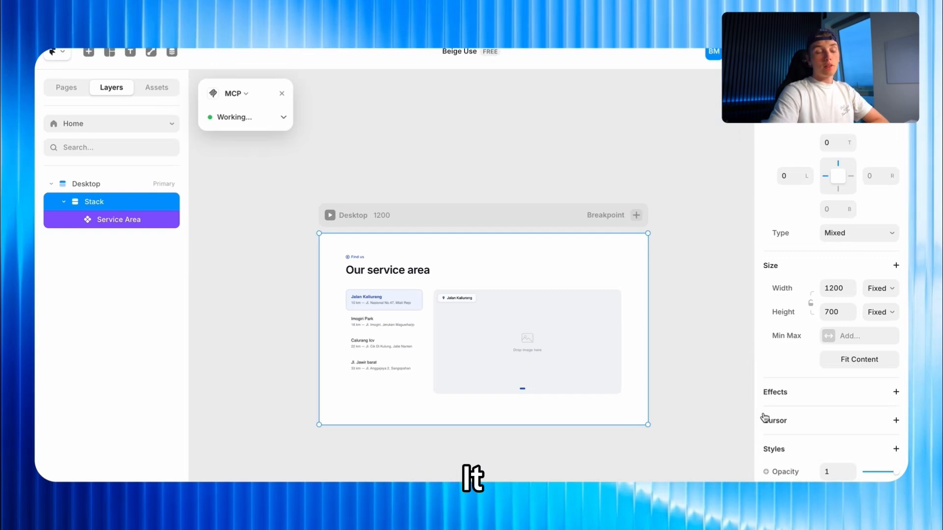
left_click(703, 255)
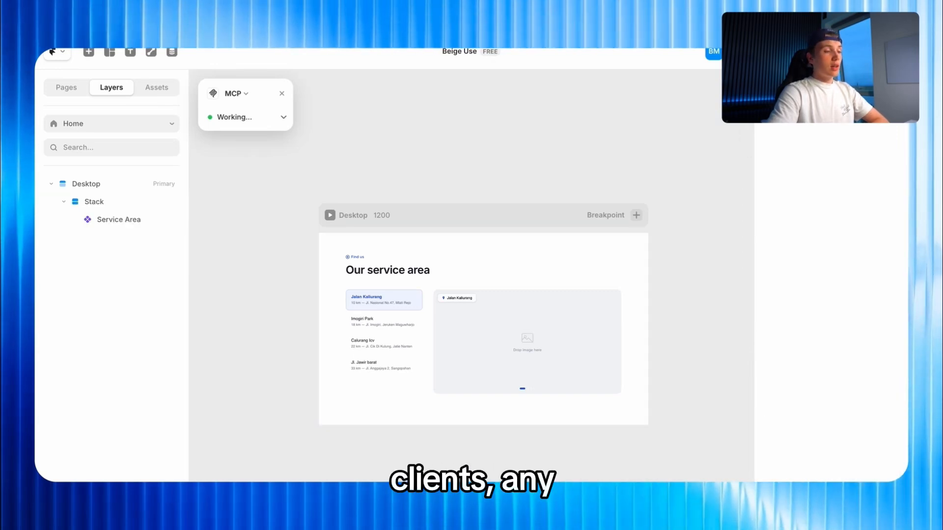
Preview the page again and switch the service area between the Calurang Icv and Imogiri Park options
left_click(801, 52)
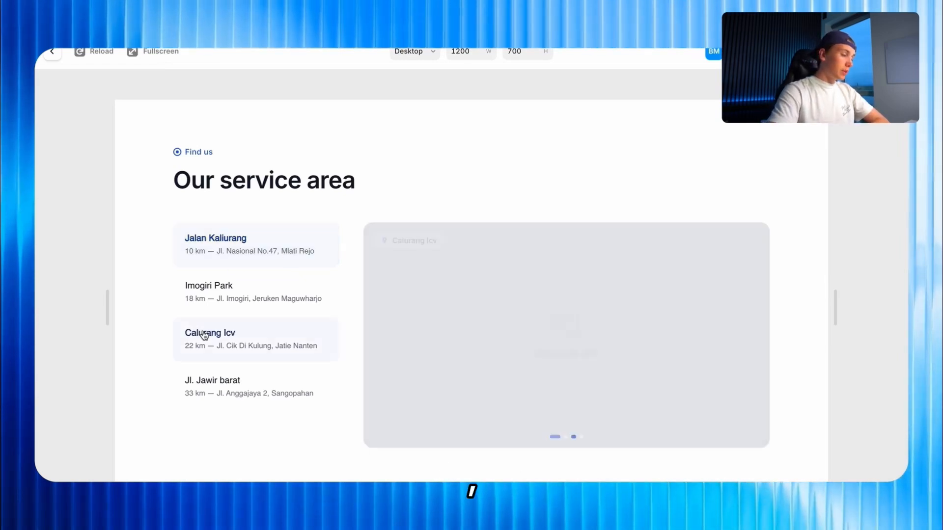
left_click(232, 294)
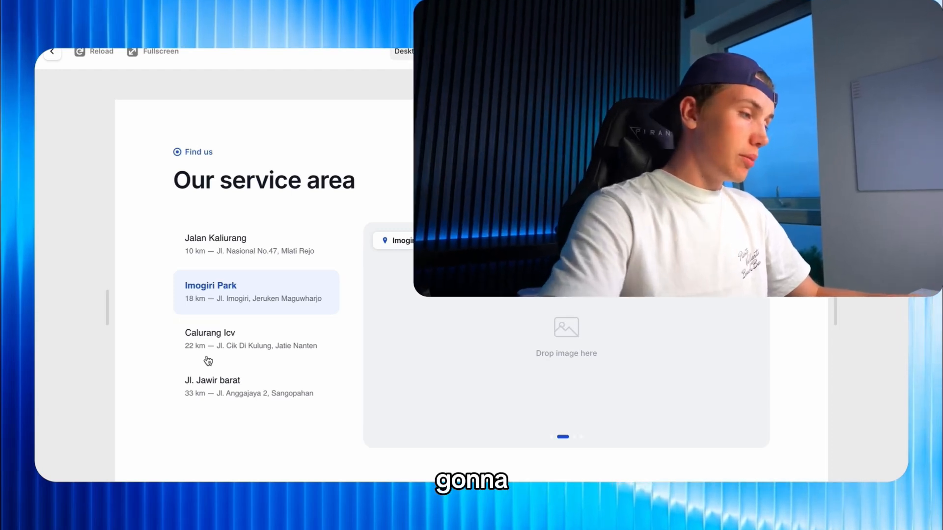